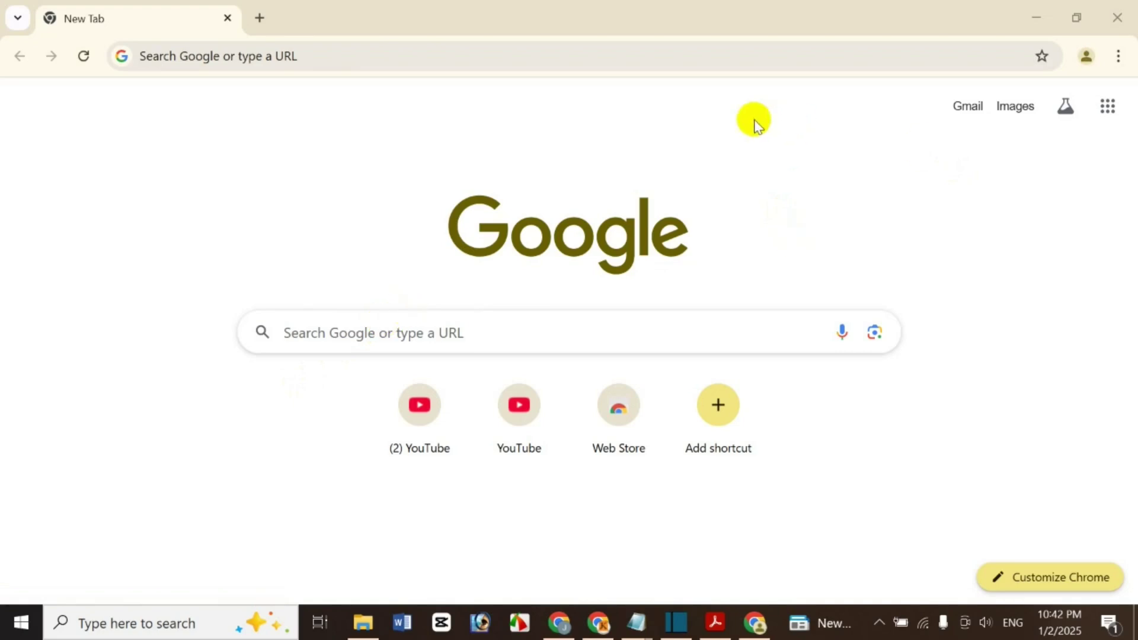
- Open the support.google.com website in the current tab
{"action": "left_click", "coordinate": [531, 56]}
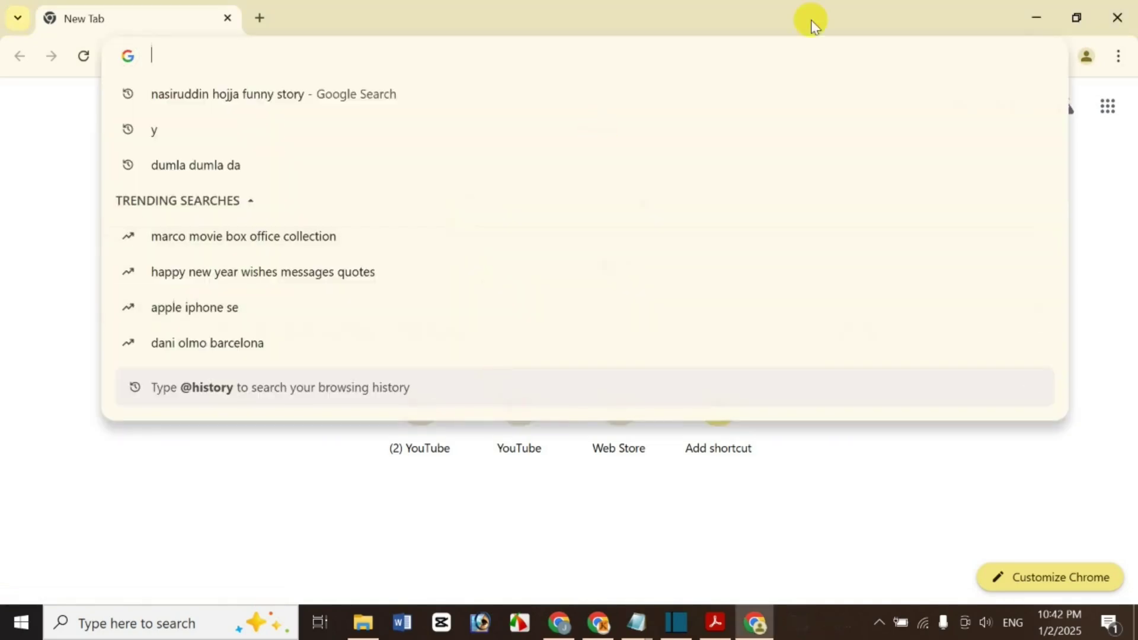
{"action": "type", "text": "supo"}
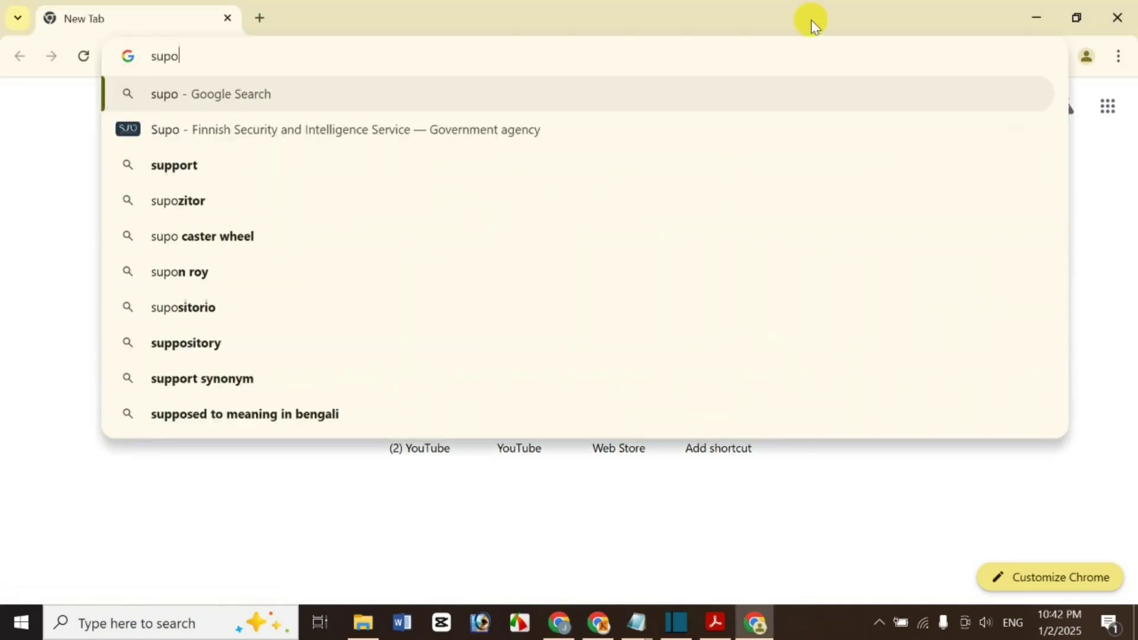
{"action": "type", "text": "rt."}
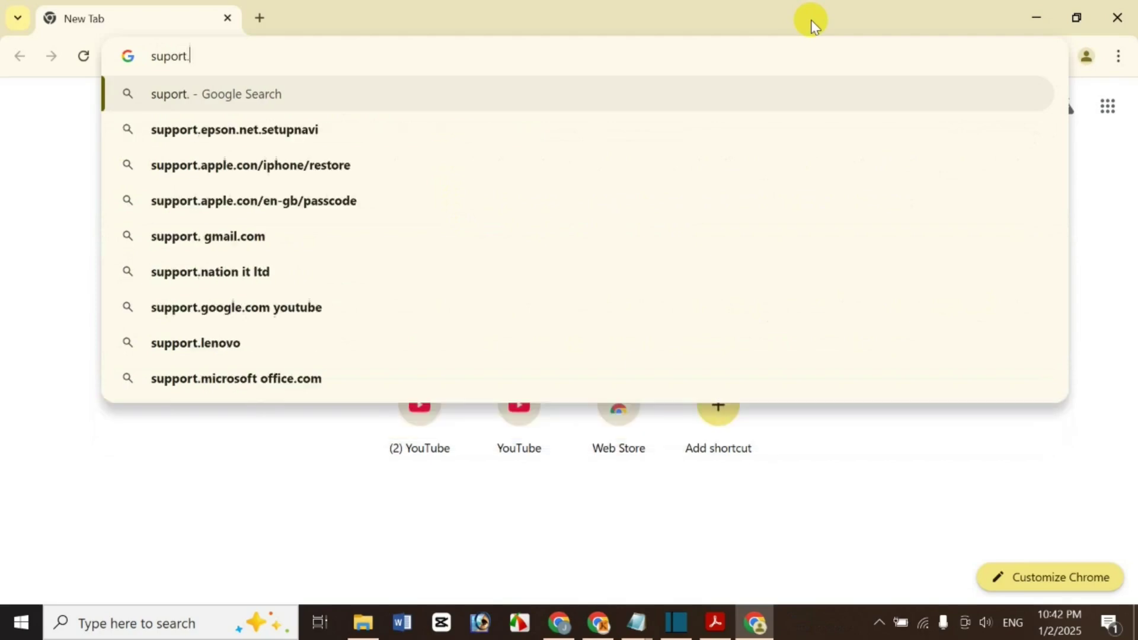
{"action": "type", "text": "google"}
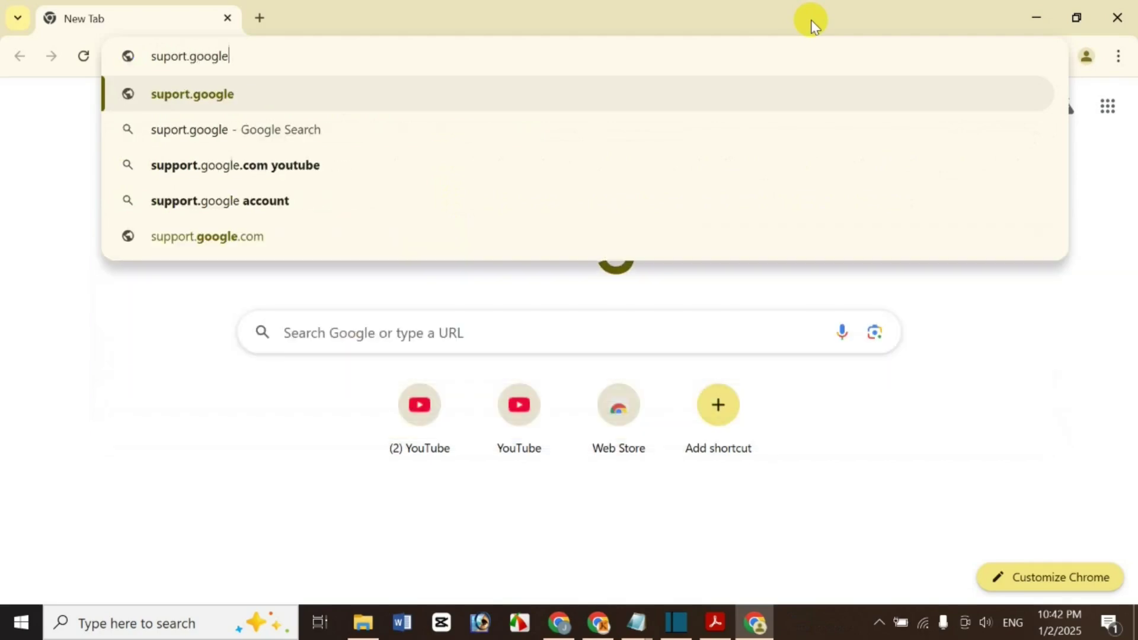
{"action": "type", "text": ".co"}
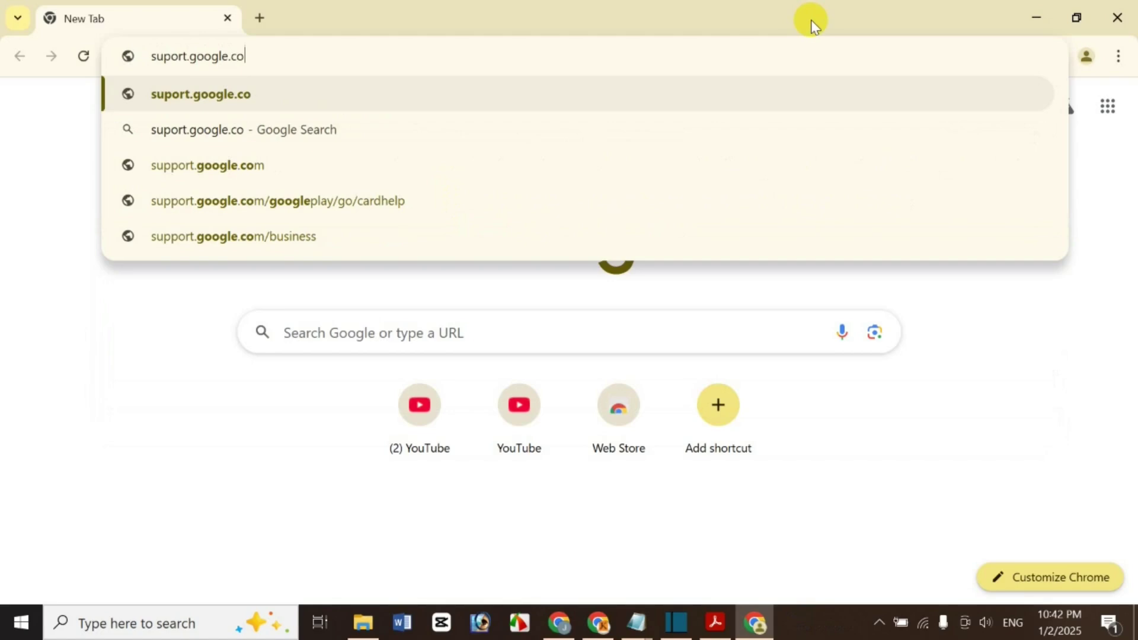
{"action": "type", "text": "m"}
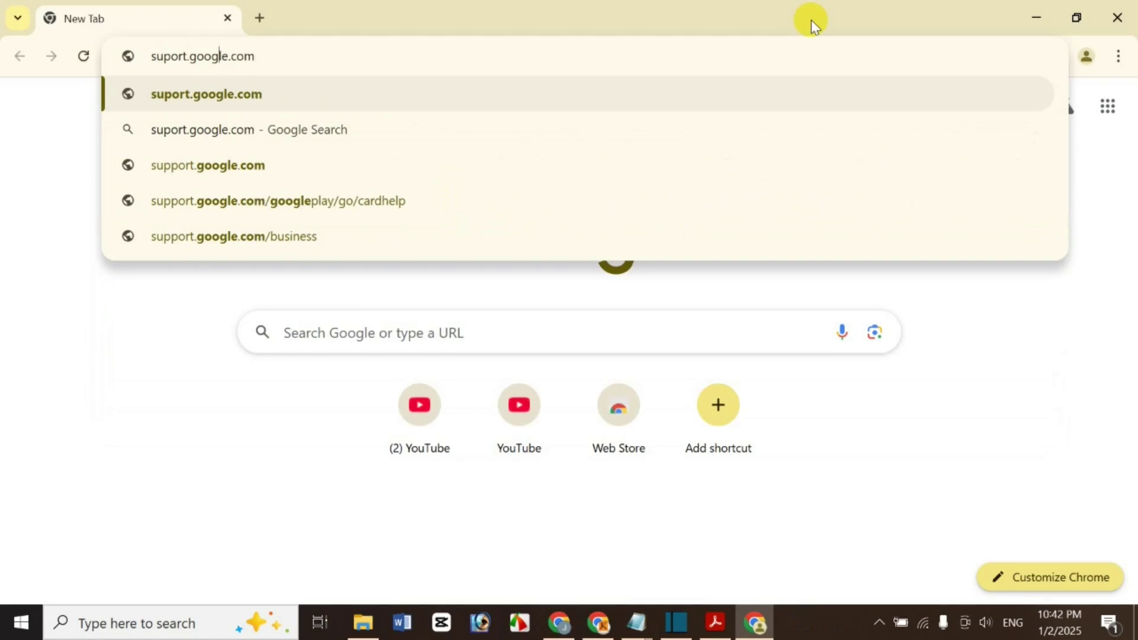
{"action": "left_click", "coordinate": [292, 155]}
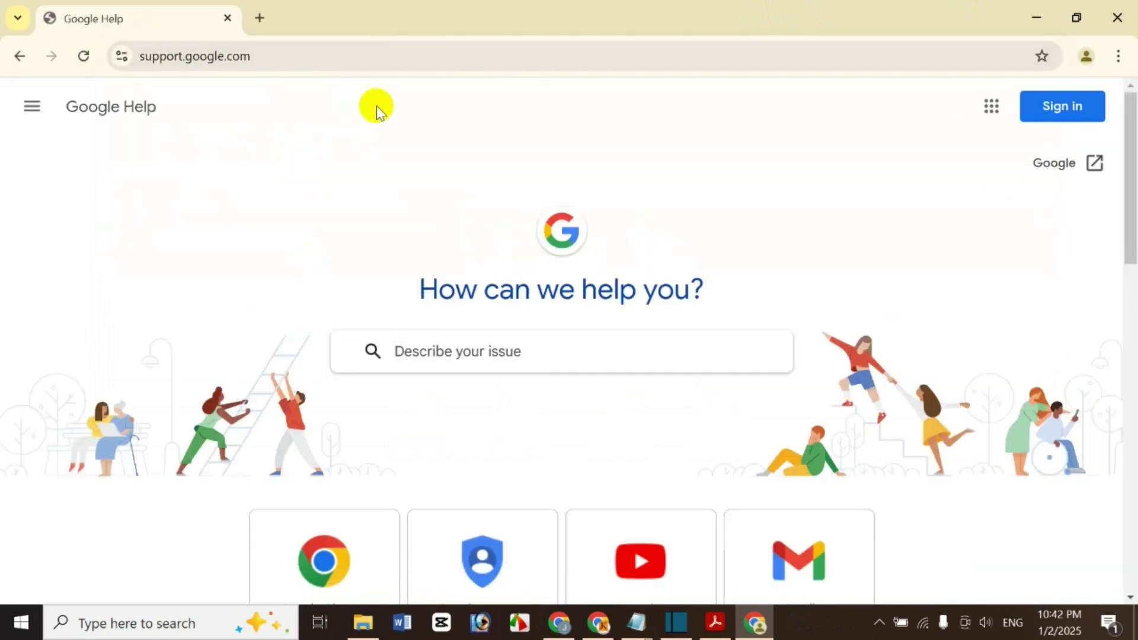
- Look up "recover a" in Google Help to list the matching article suggestions
{"action": "mouse_move", "coordinate": [1129, 148]}
{"action": "left_mouse_down"}
{"action": "mouse_move", "coordinate": [1128, 253]}
{"action": "mouse_move", "coordinate": [1126, 146]}
{"action": "left_mouse_up"}
{"action": "left_click", "coordinate": [729, 349]}
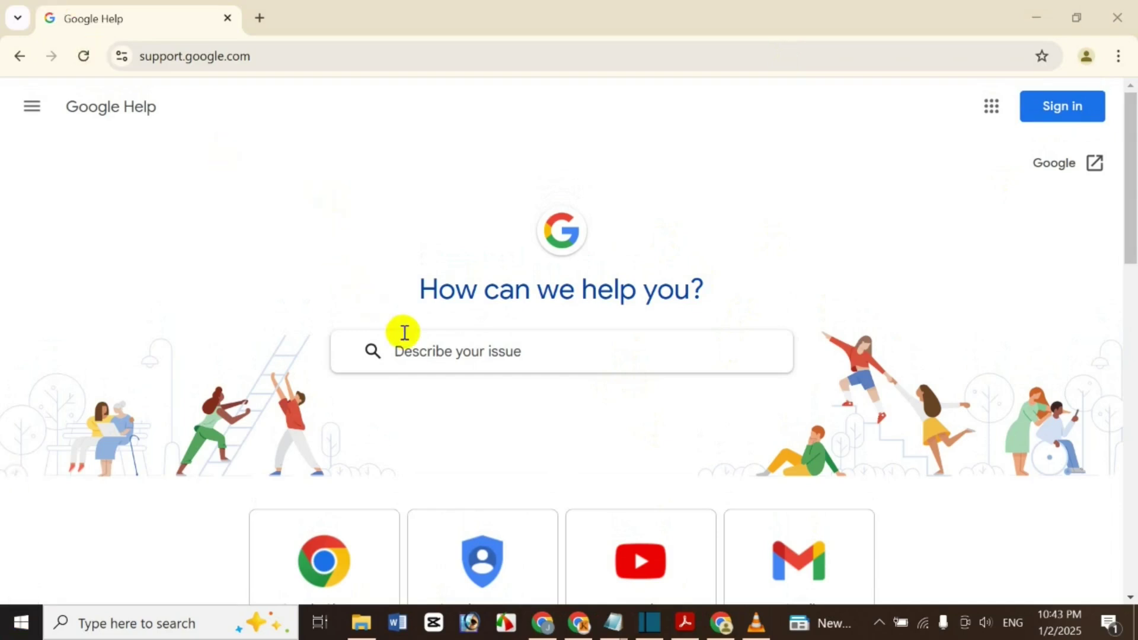
{"action": "left_click", "coordinate": [416, 363]}
{"action": "type", "text": "re"}
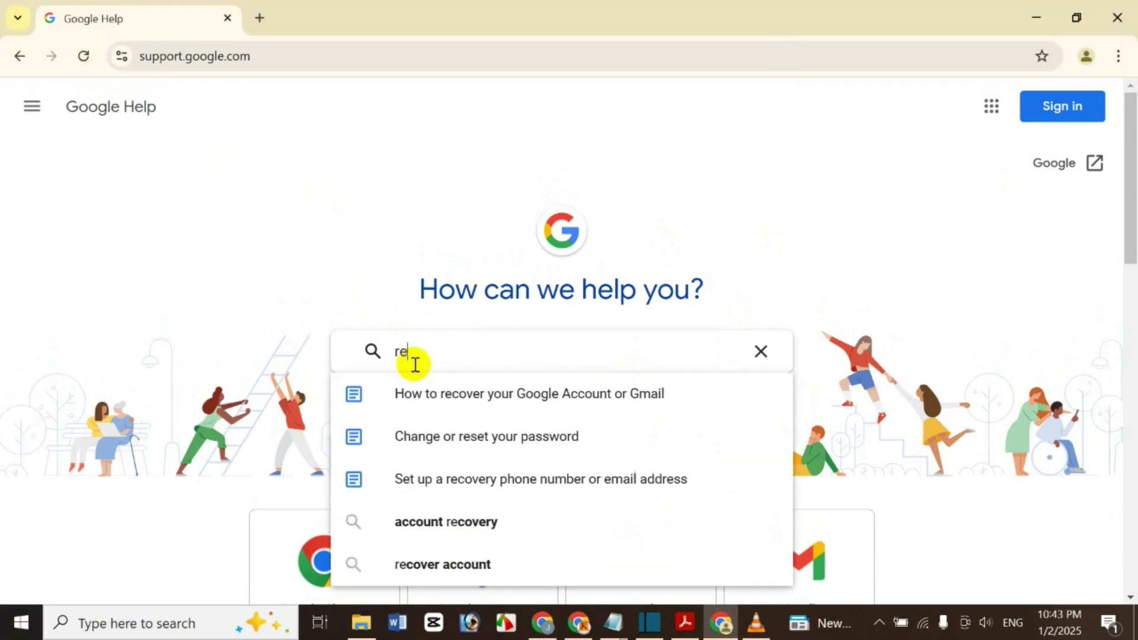
{"action": "type", "text": "co"}
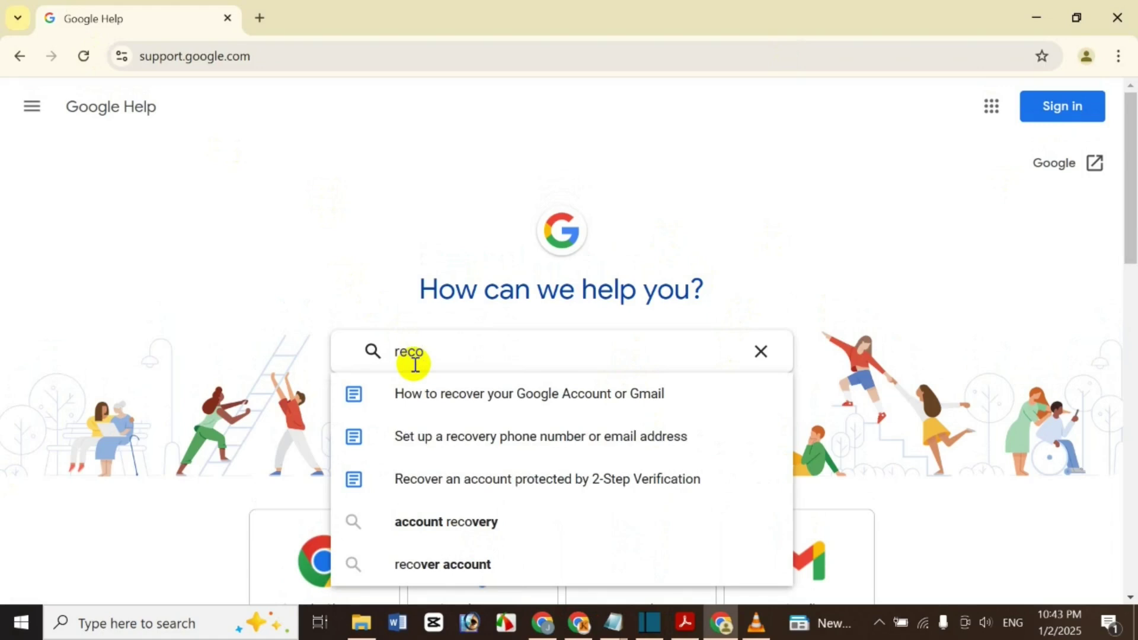
{"action": "type", "text": "ver"}
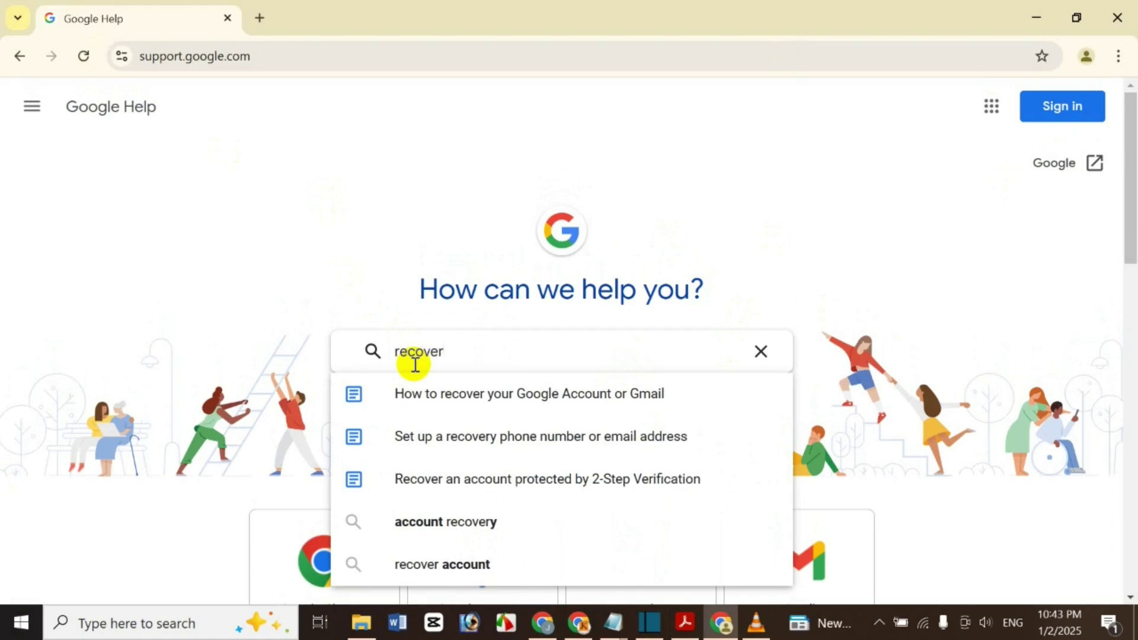
{"action": "type", "text": "y a"}
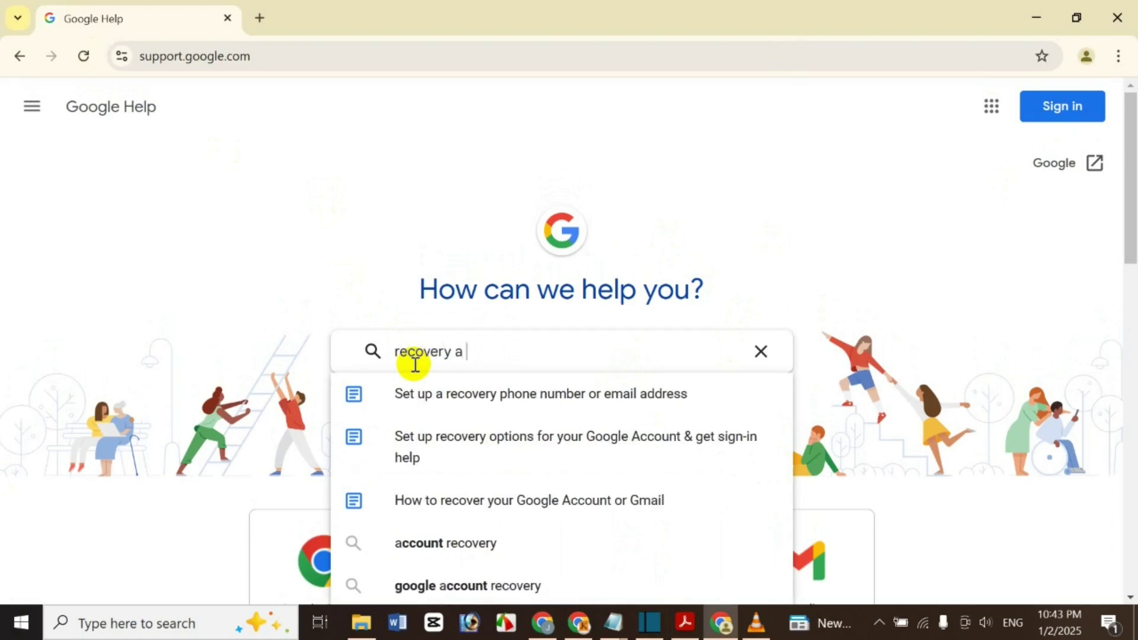
{"action": "type", "text": " r"}
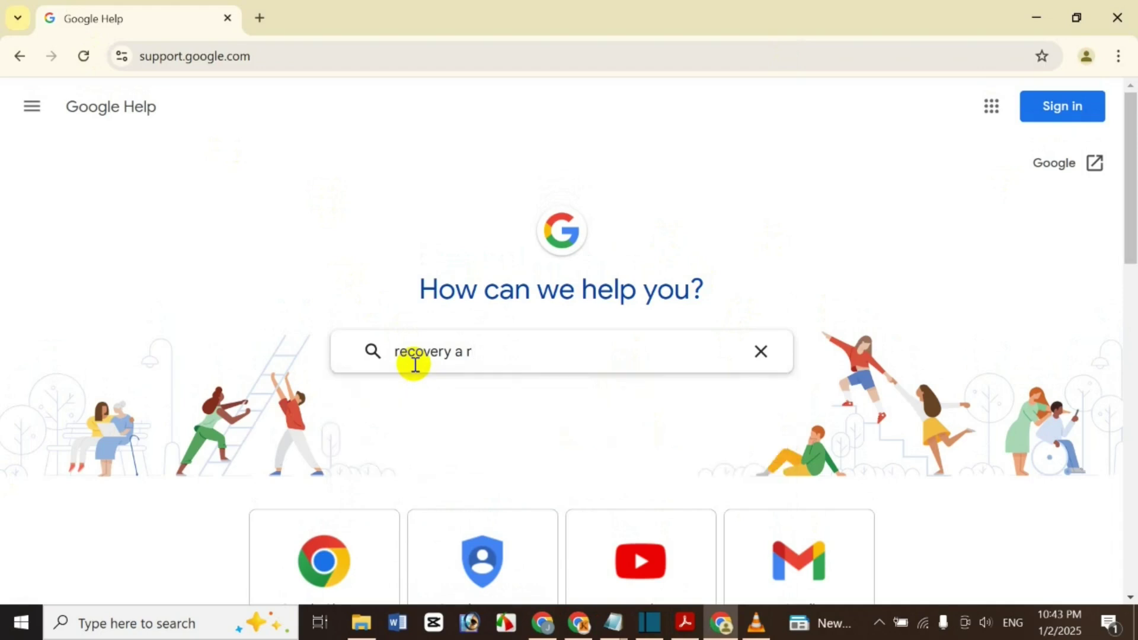
{"action": "key", "text": "BackSpace"}
{"action": "key", "text": "BackSpace"}
{"action": "key", "text": "BackSpace"}
{"action": "key", "text": "BackSpace"}
{"action": "key", "text": "BackSpace"}
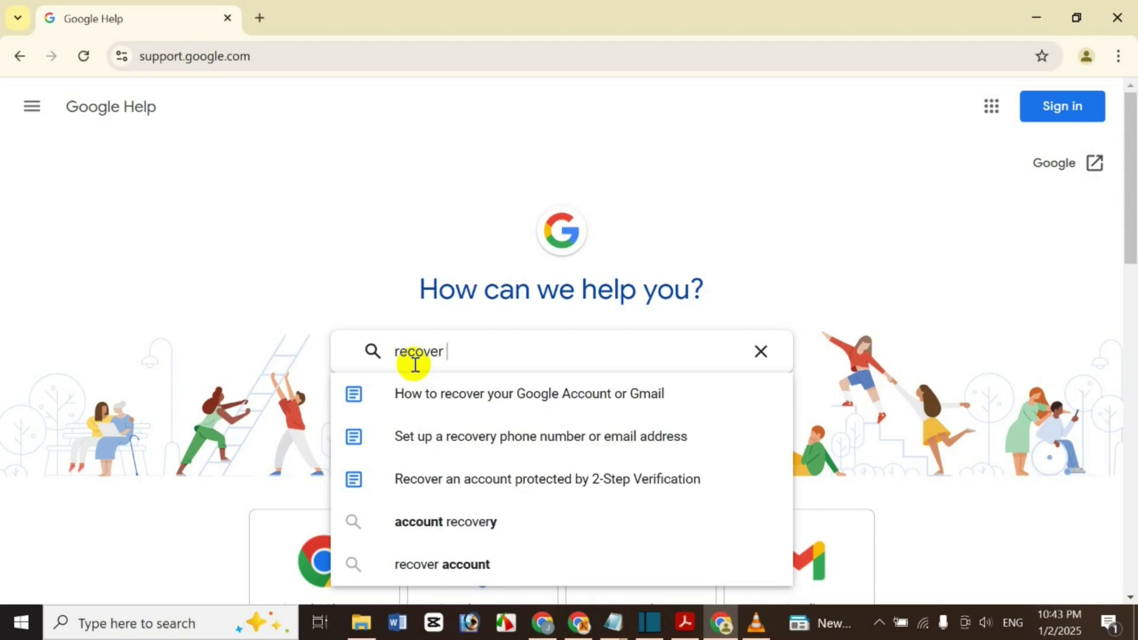
{"action": "type", "text": "a"}
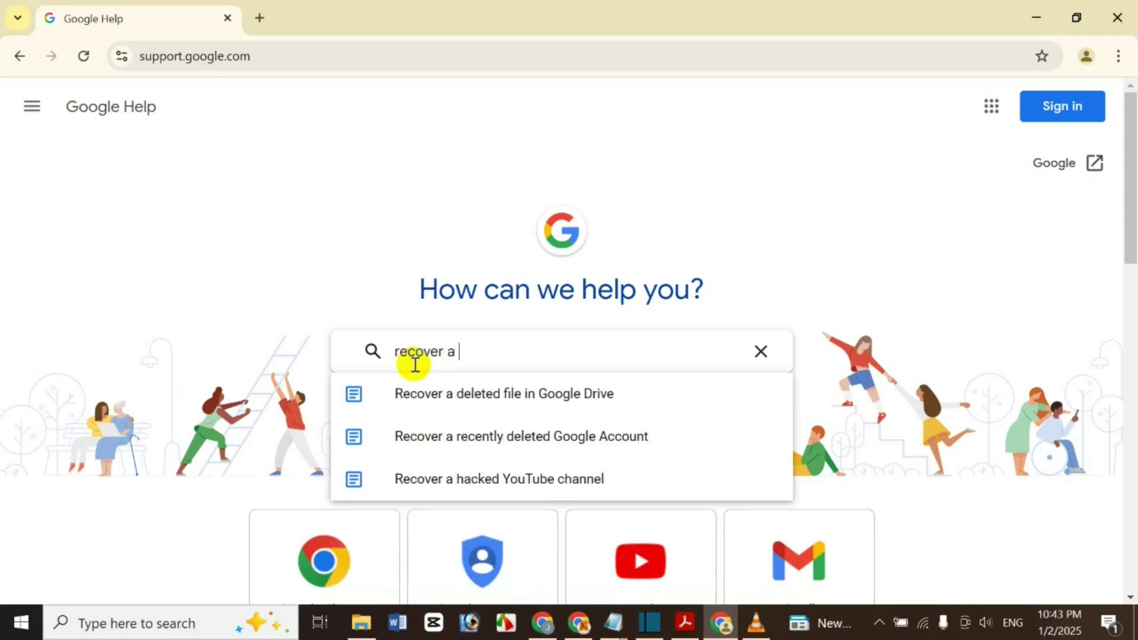
{"action": "type", "text": " e"}
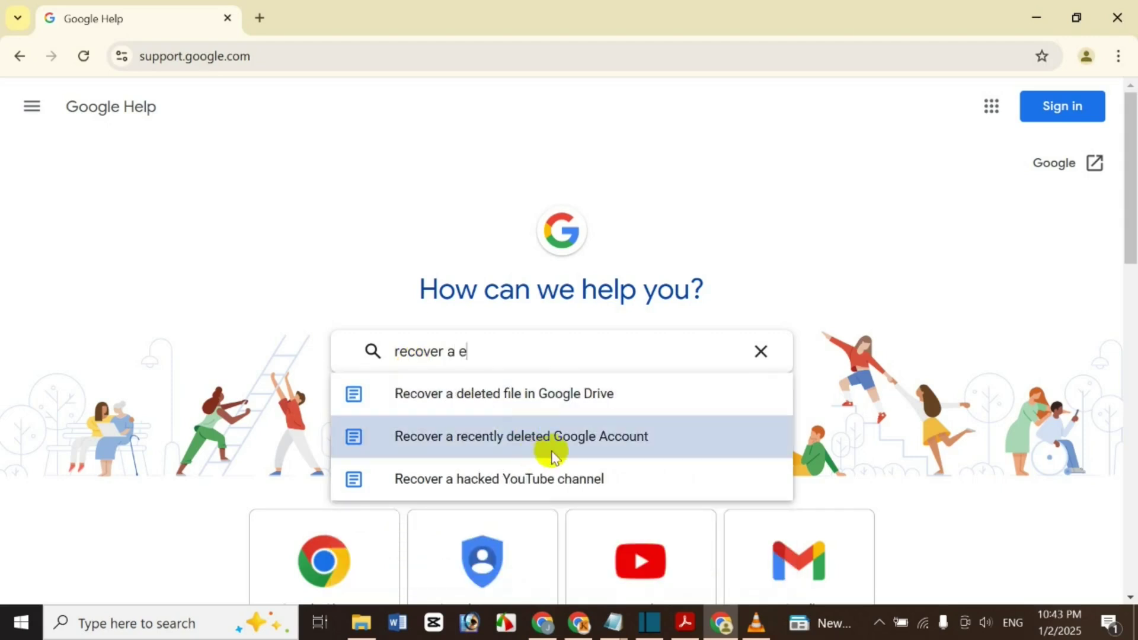
{"action": "key", "text": "BackSpace"}
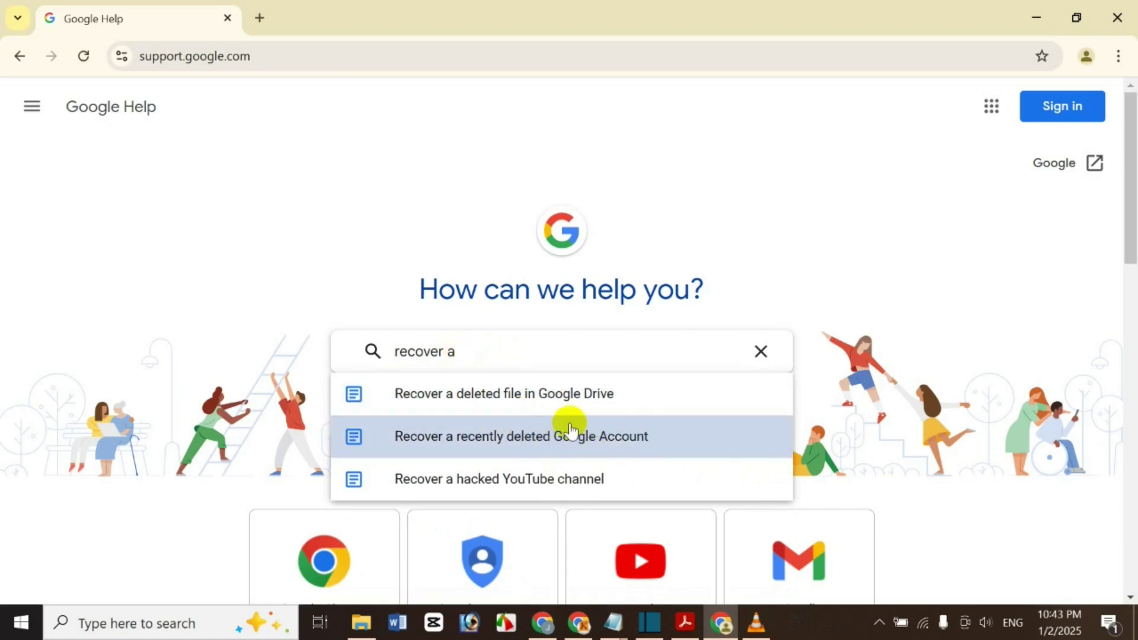
- Open the "Recover a recently deleted Google Account" article and follow its link to the account recovery steps
{"action": "left_click", "coordinate": [590, 437]}
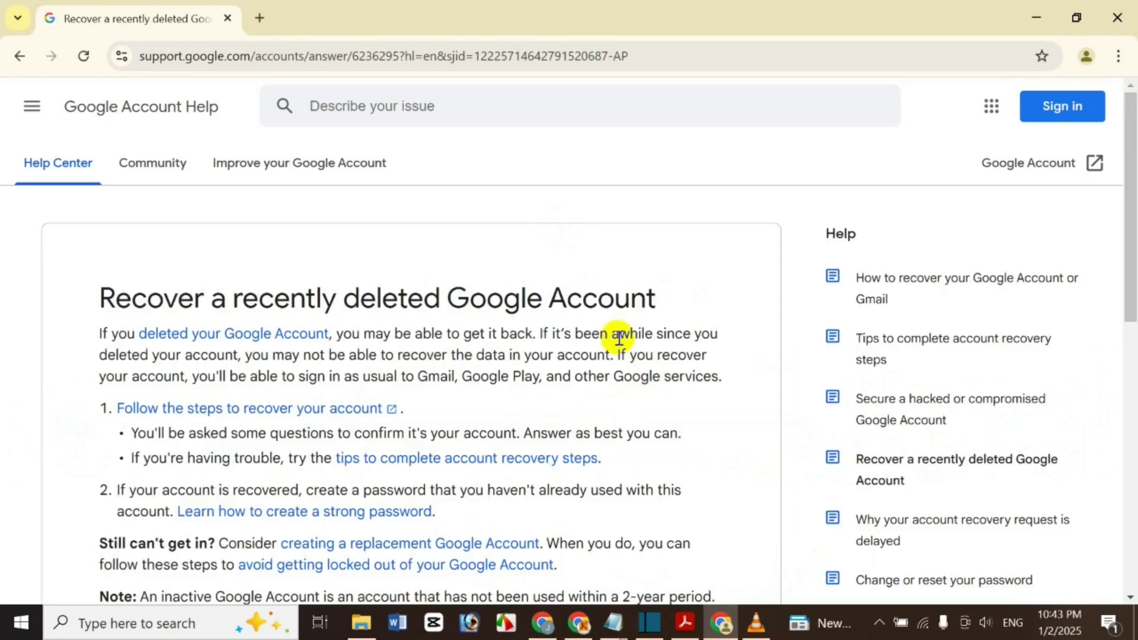
{"action": "left_click_drag", "start_coordinate": [1129, 126], "coordinate": [1128, 159]}
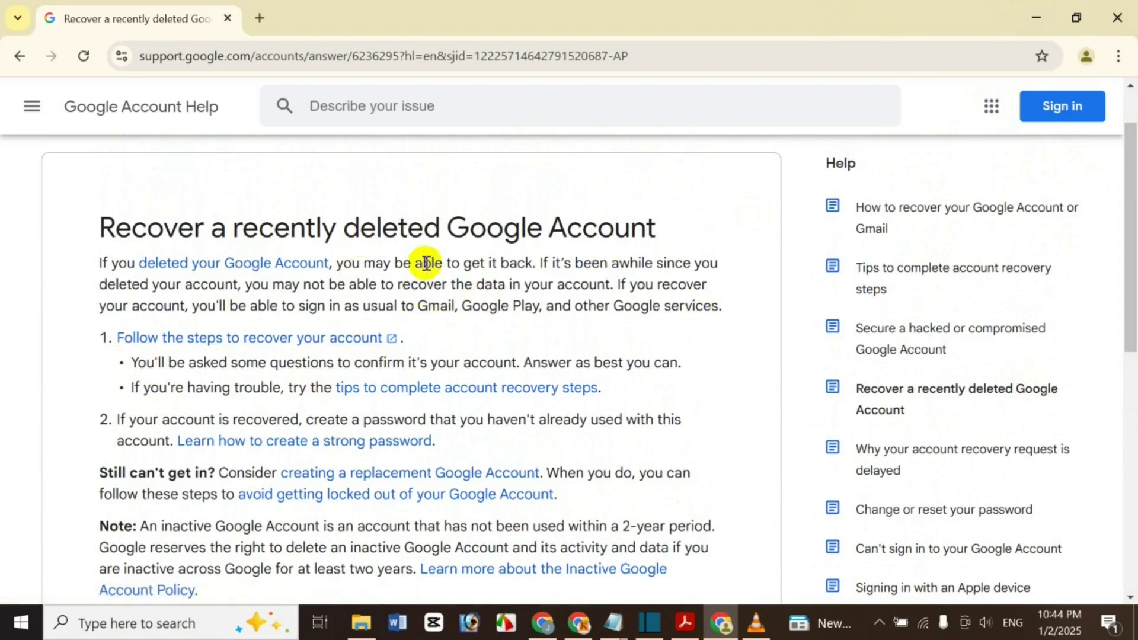
{"action": "left_click", "coordinate": [217, 343]}
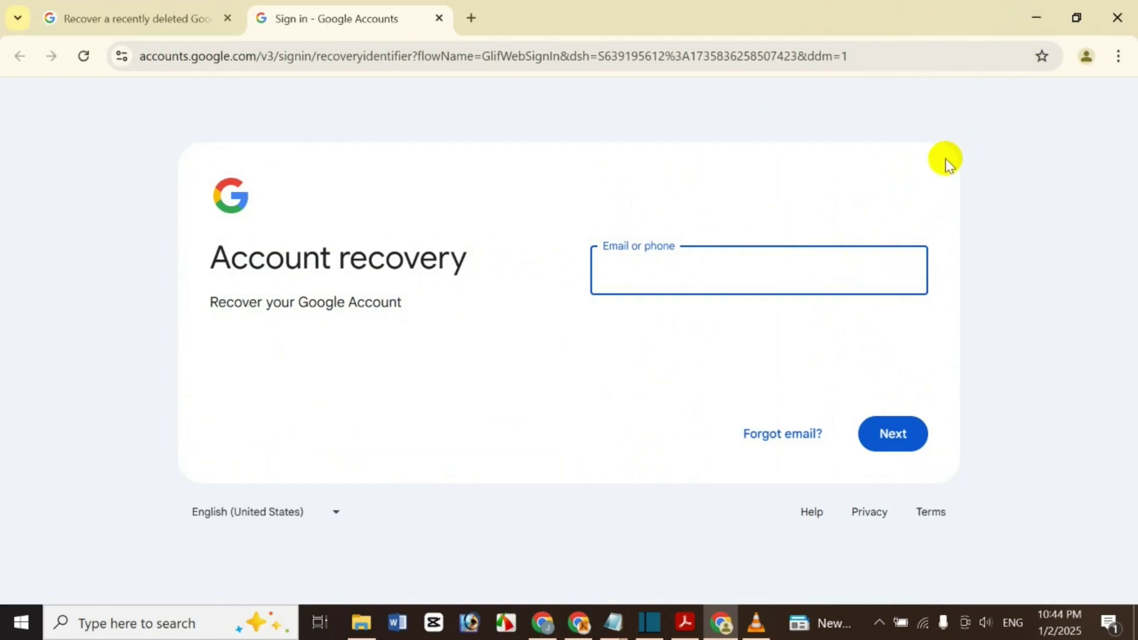
- Check the browser profile's sign-in status from a new tab, then close that tab
{"action": "left_click", "coordinate": [472, 16]}
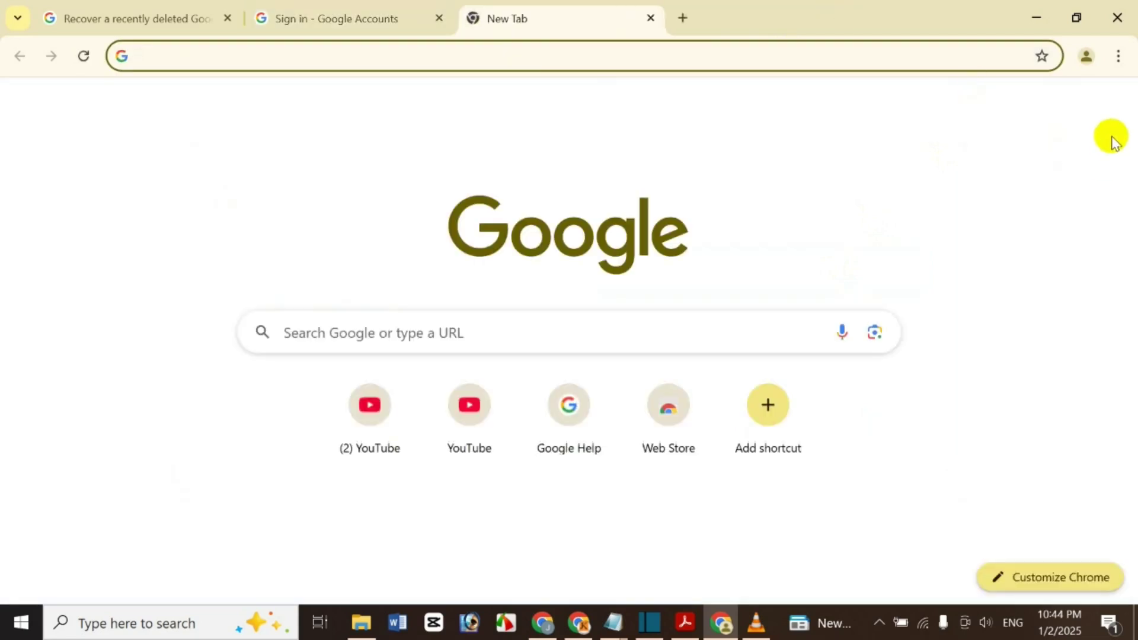
{"action": "left_click", "coordinate": [1094, 58]}
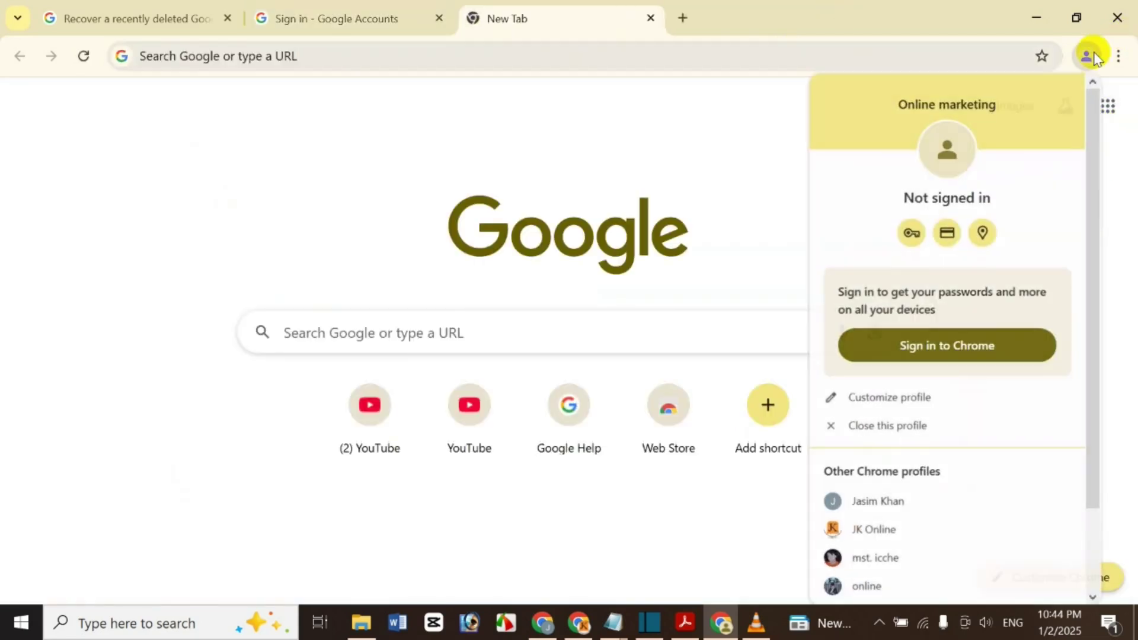
{"action": "left_click", "coordinate": [679, 138]}
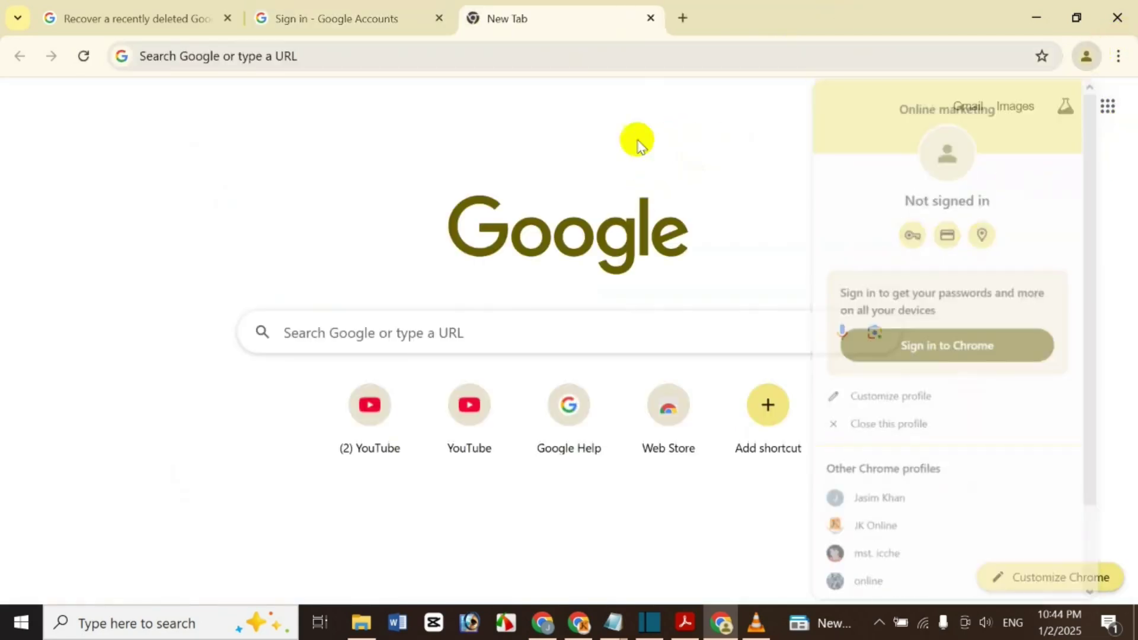
{"action": "left_click", "coordinate": [650, 18]}
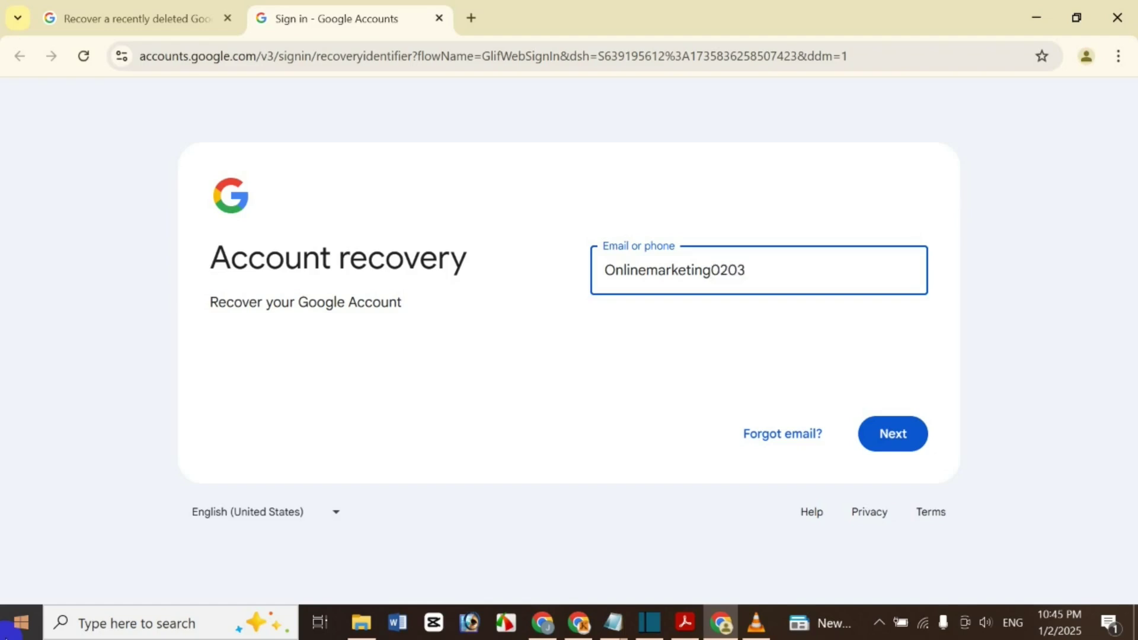
- Submit the deleted account's e-mail address for recovery and proceed with the attempt to restore it
{"action": "type", "text": "mail.com"}
{"action": "left_click", "coordinate": [900, 437]}
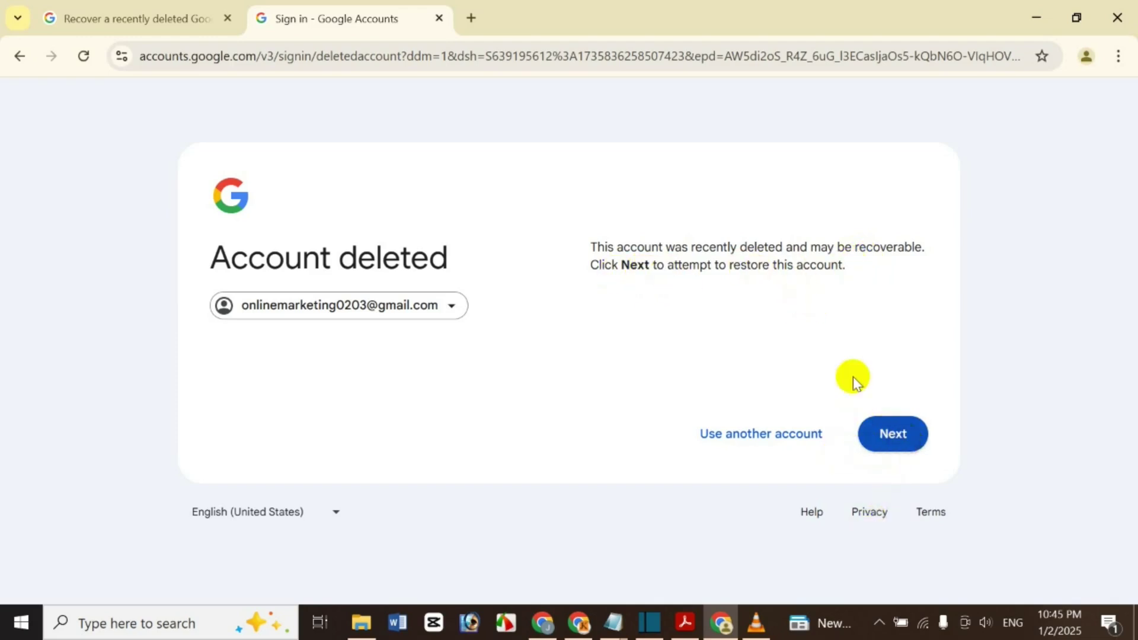
{"action": "left_click", "coordinate": [894, 450]}
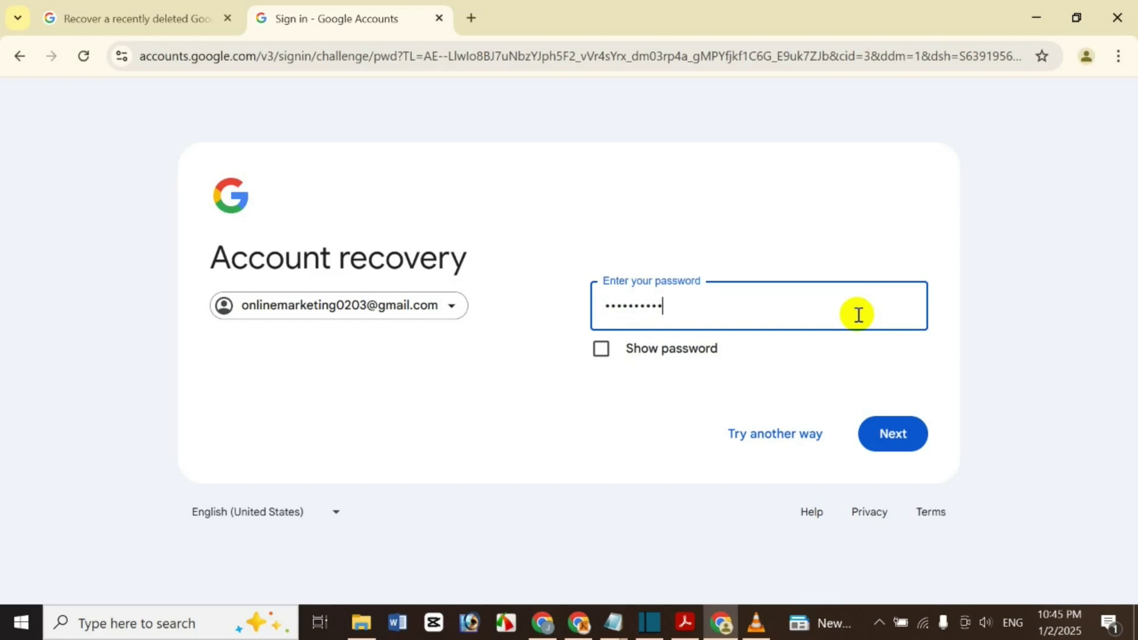
- Enter and submit the account password, then continue to the Google Account home page
{"action": "left_click", "coordinate": [892, 448]}
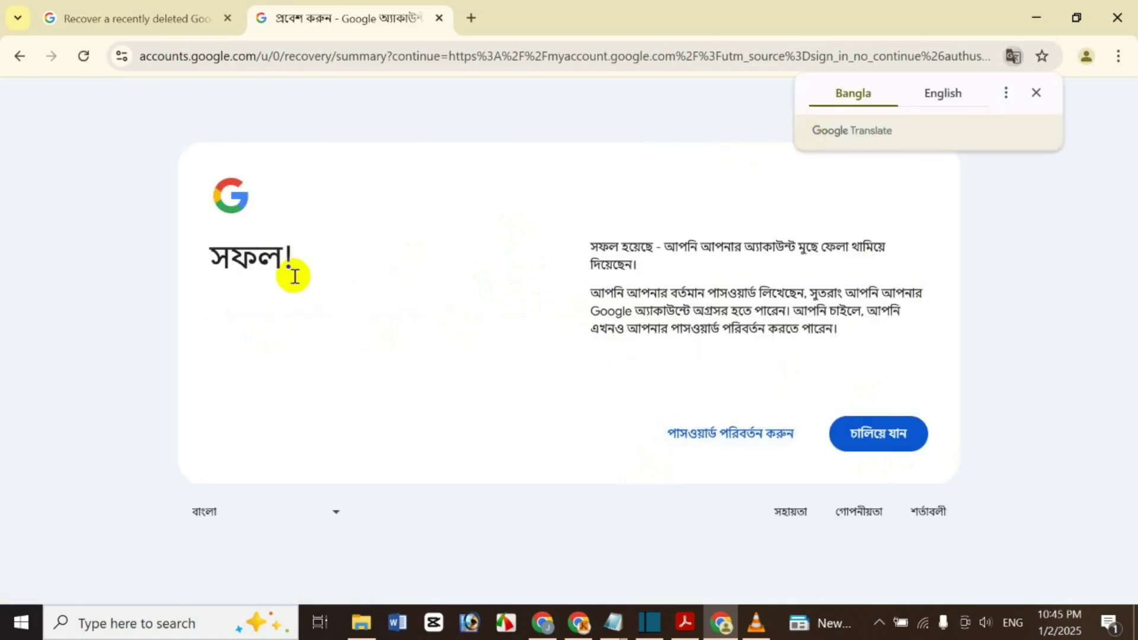
{"action": "left_click", "coordinate": [865, 439]}
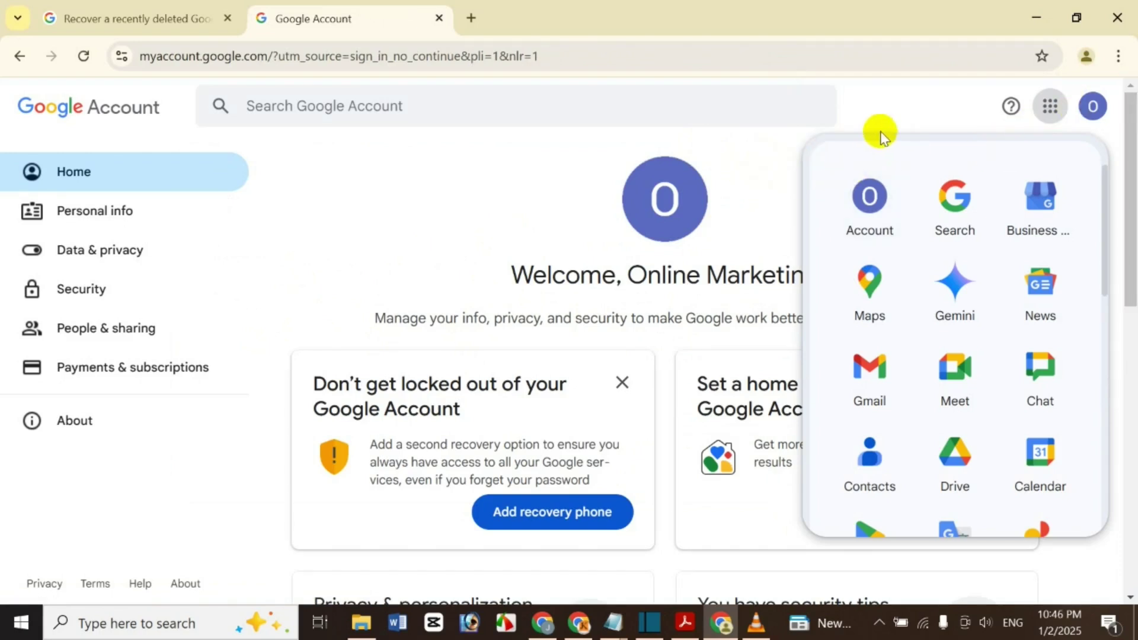
- Close the Google apps list and check the signed-in Google account's details from a new tab
{"action": "left_click", "coordinate": [1047, 103]}
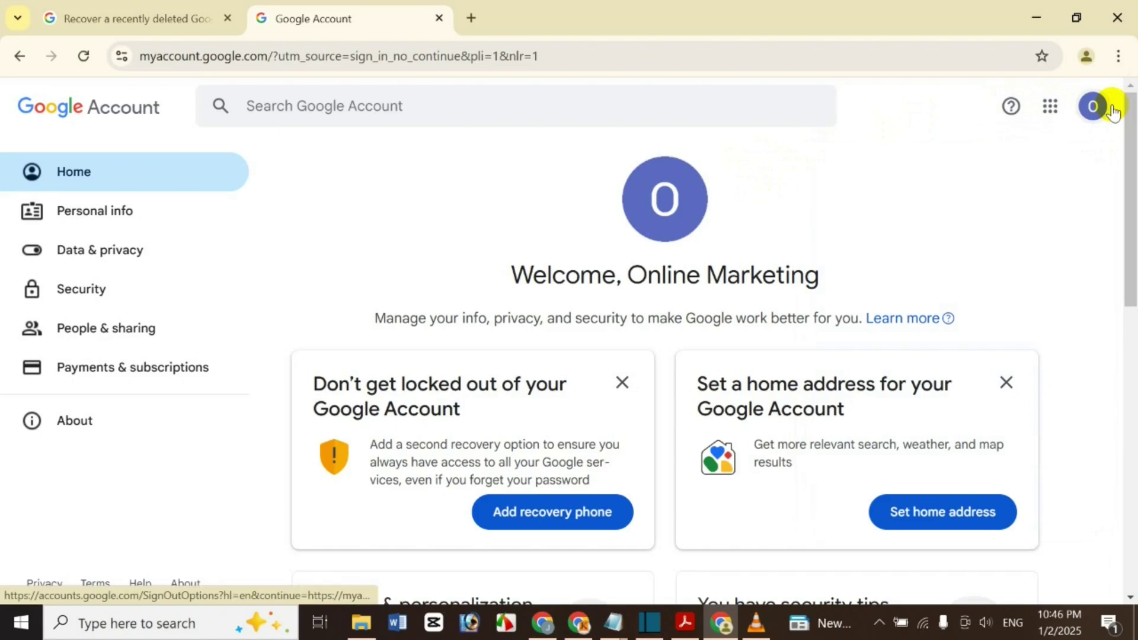
{"action": "left_click", "coordinate": [469, 17]}
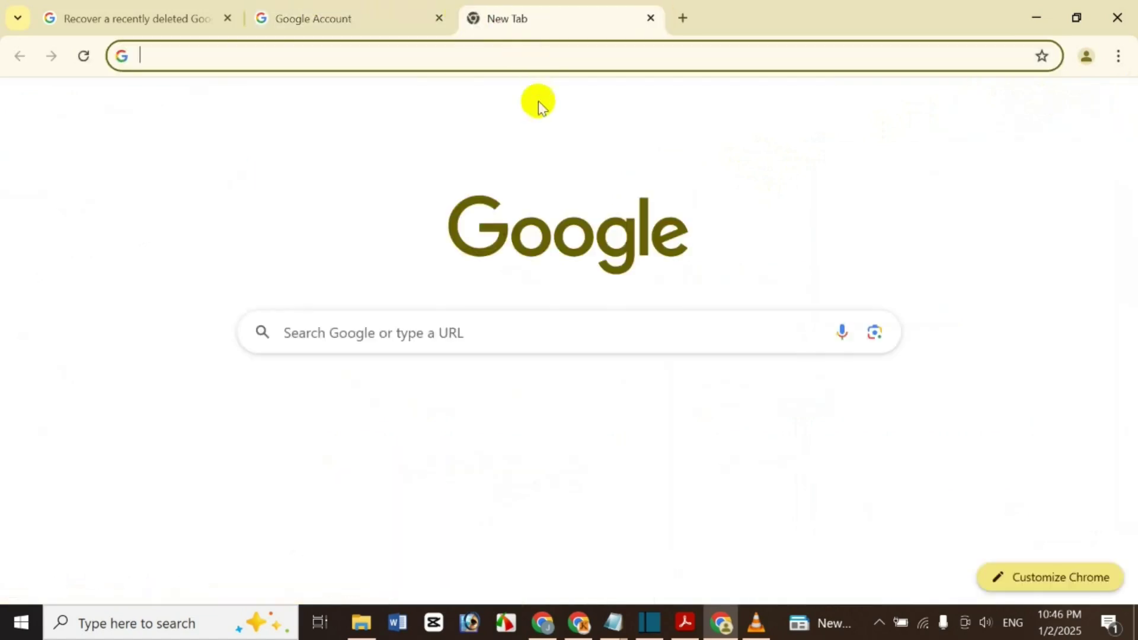
{"action": "left_click", "coordinate": [1106, 105]}
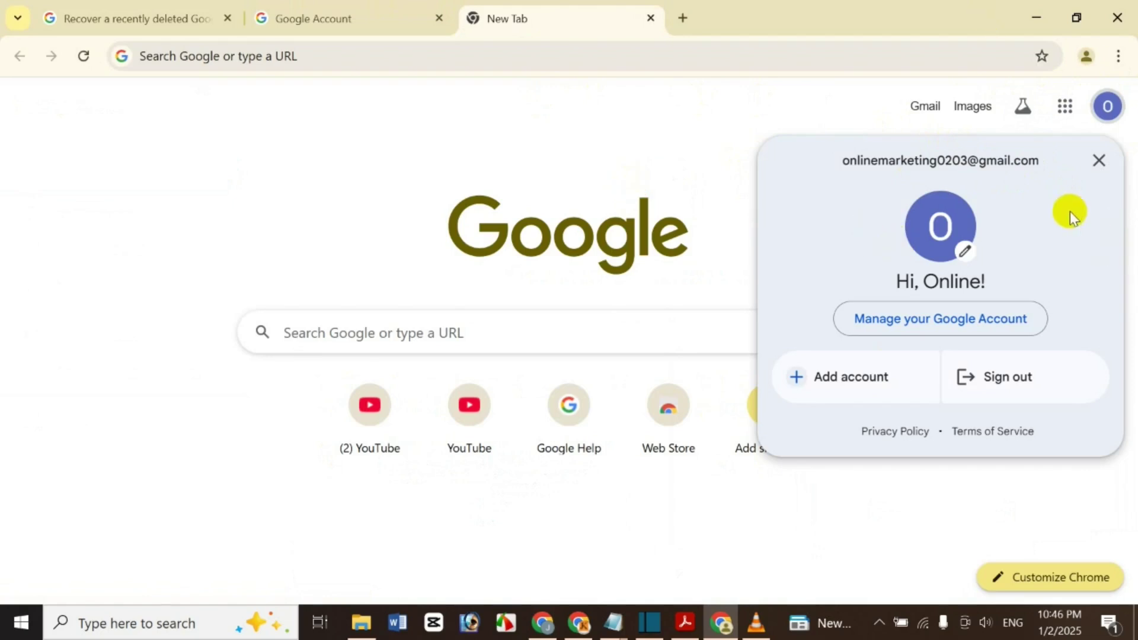
{"action": "left_click", "coordinate": [510, 119]}
- Close the Google Account tab, view the recovered account's Gmail inbox, and close the inbox
{"action": "left_click", "coordinate": [362, 11]}
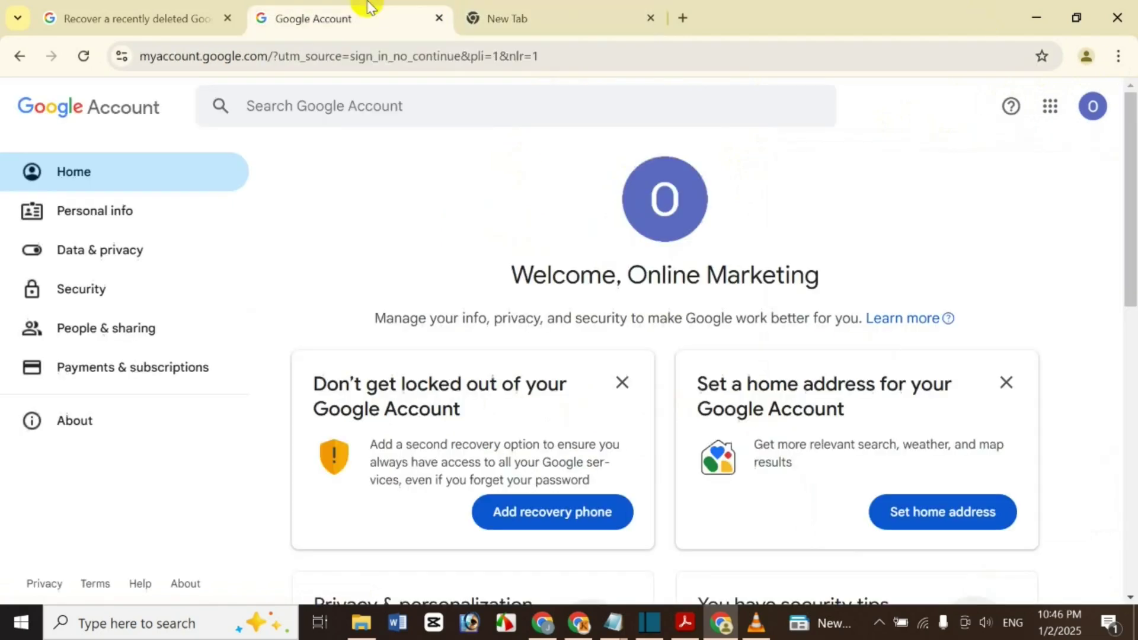
{"action": "left_click", "coordinate": [440, 18]}
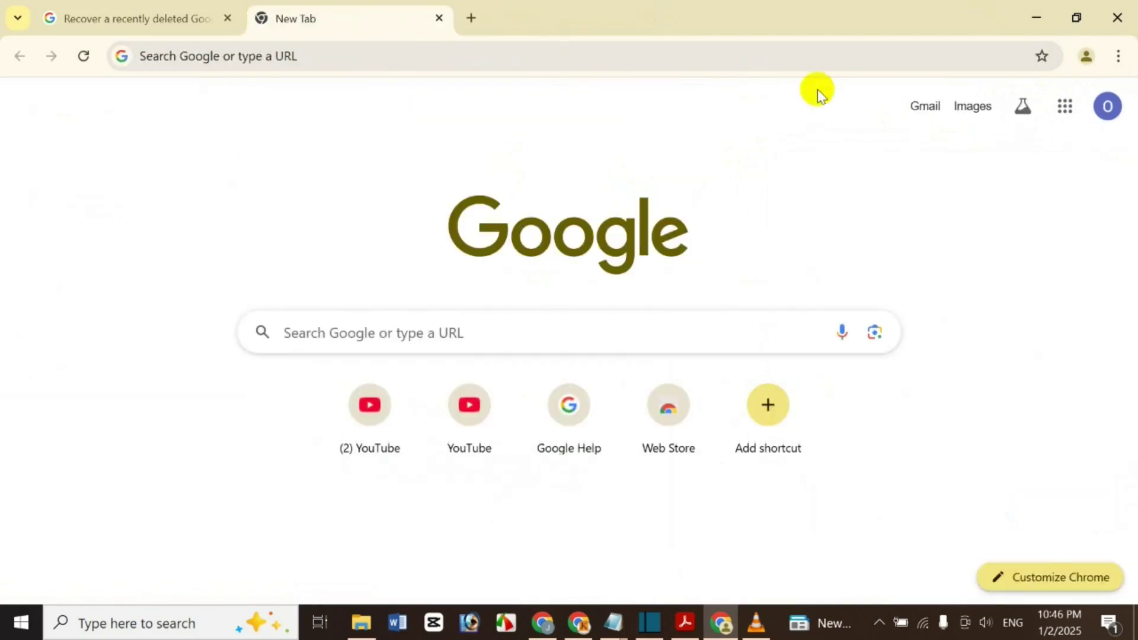
{"action": "left_click", "coordinate": [925, 107]}
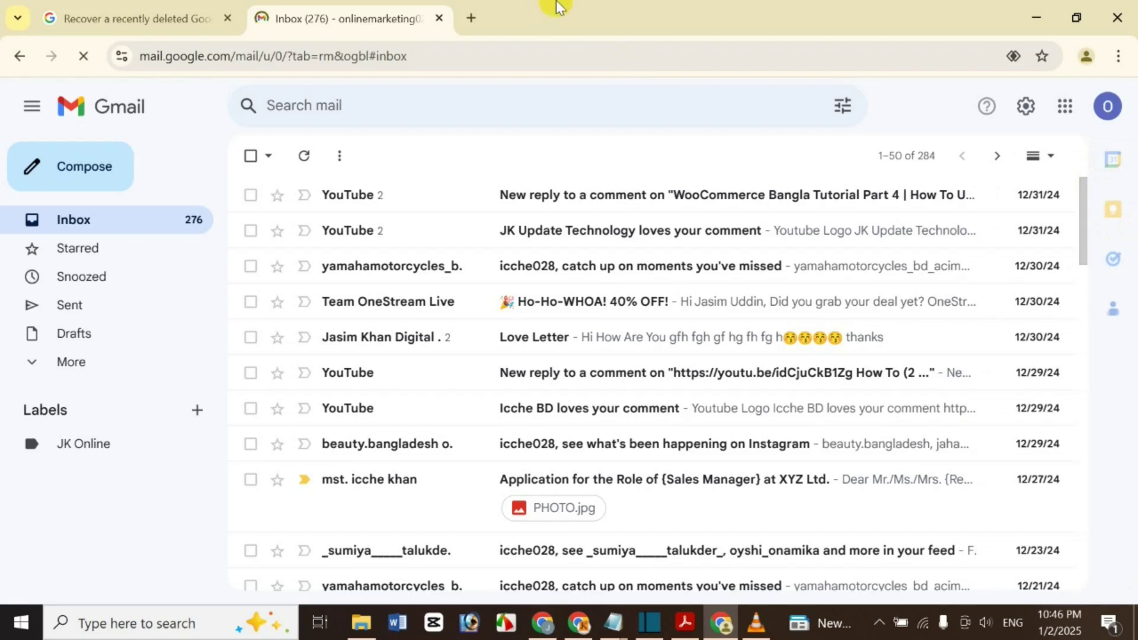
{"action": "left_click", "coordinate": [440, 18]}
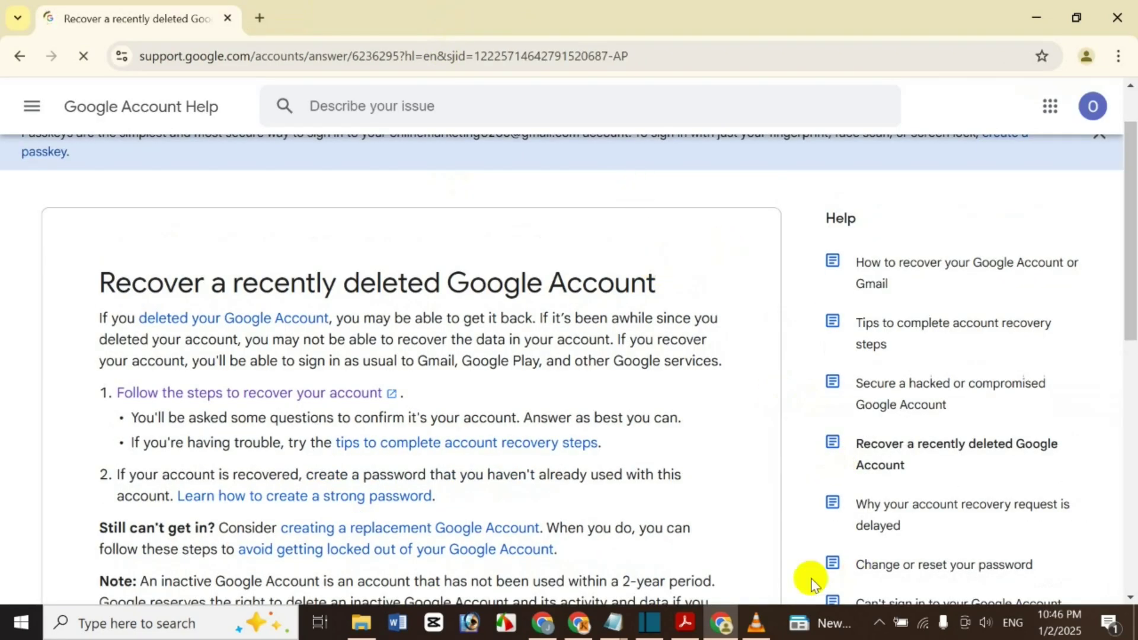
- Switch to Adobe Acrobat and view the open document titled "How To Recover Permanently Deleted Gmail/Google Account - Bangla"
{"action": "left_click", "coordinate": [684, 621]}
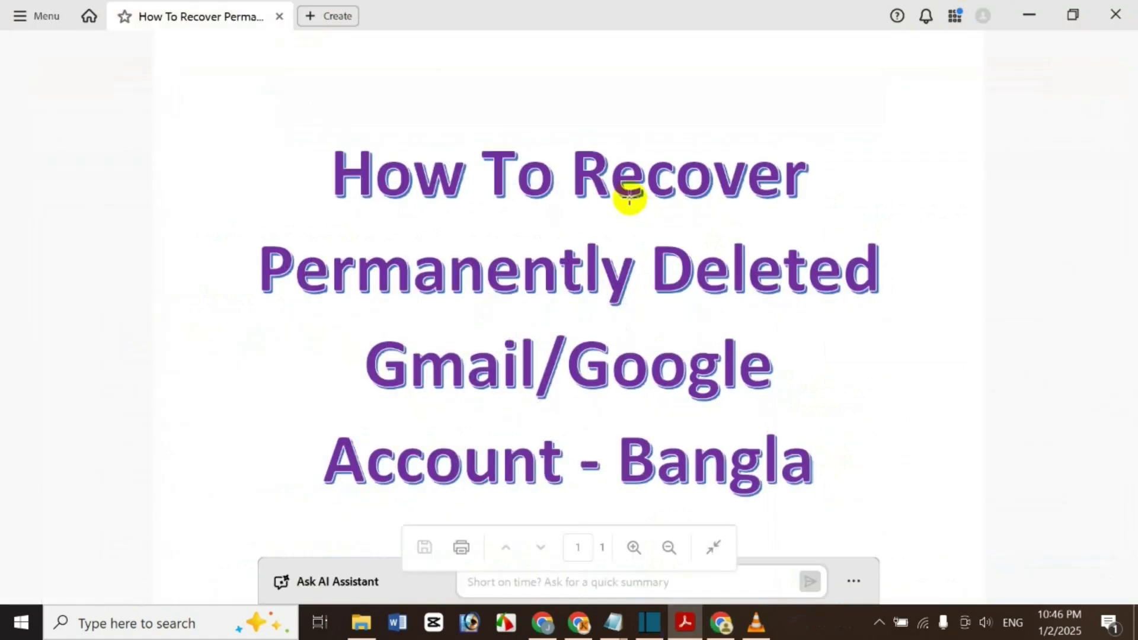